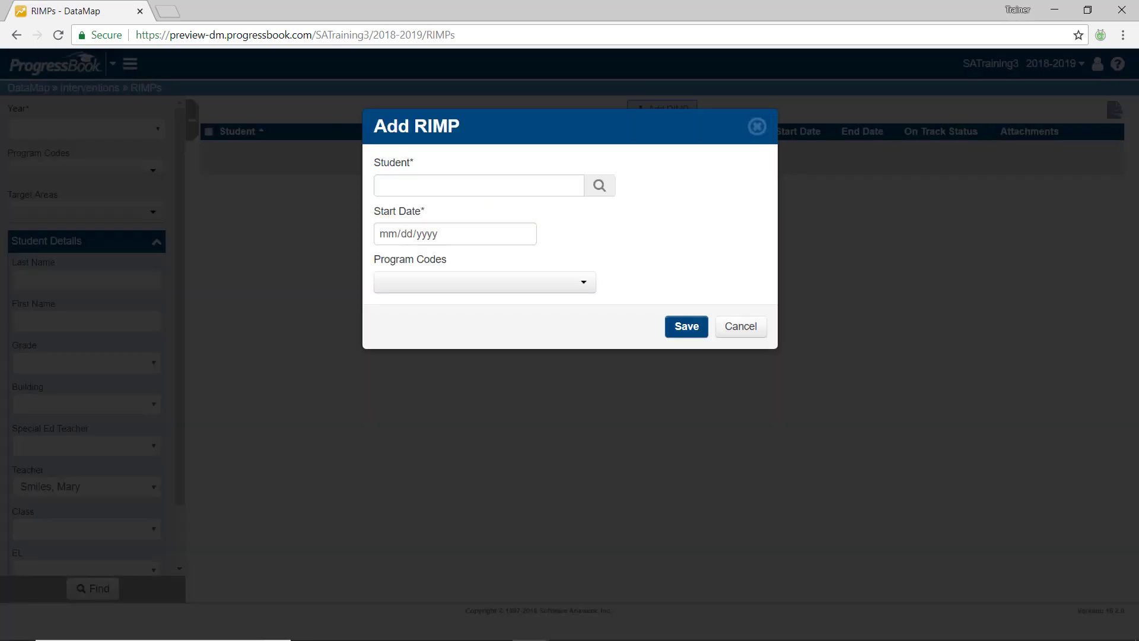
pyautogui.write('ron')
# Save a RIMP for the matched student starting 08/22/2018 with One-on-One Tutoring or Mentoring
pyautogui.press('Return')
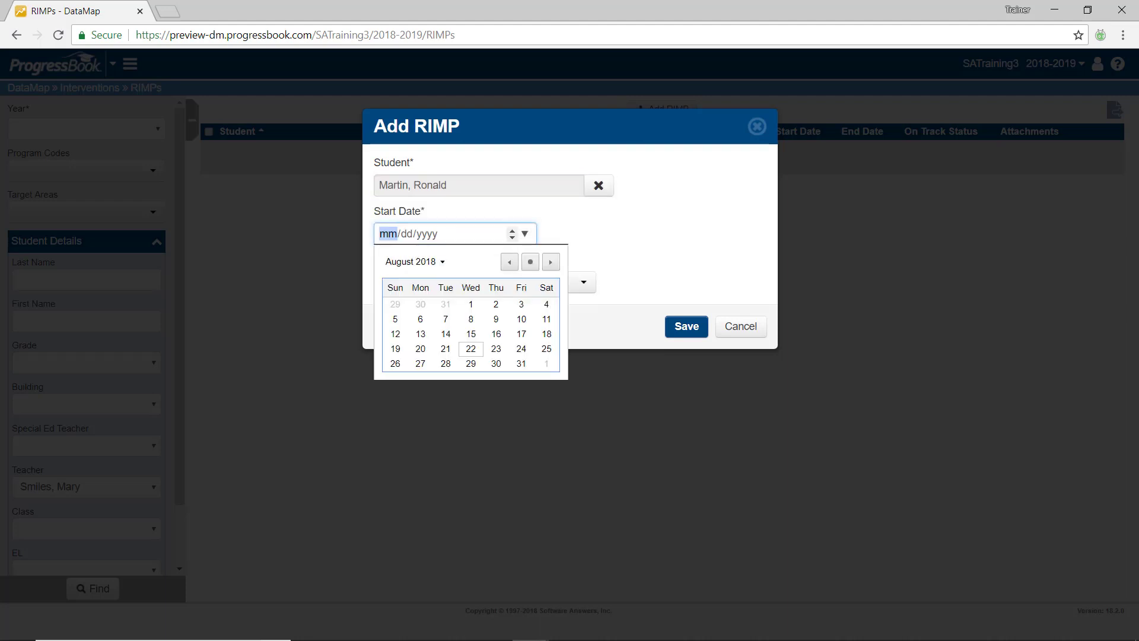
pyautogui.press('Return')
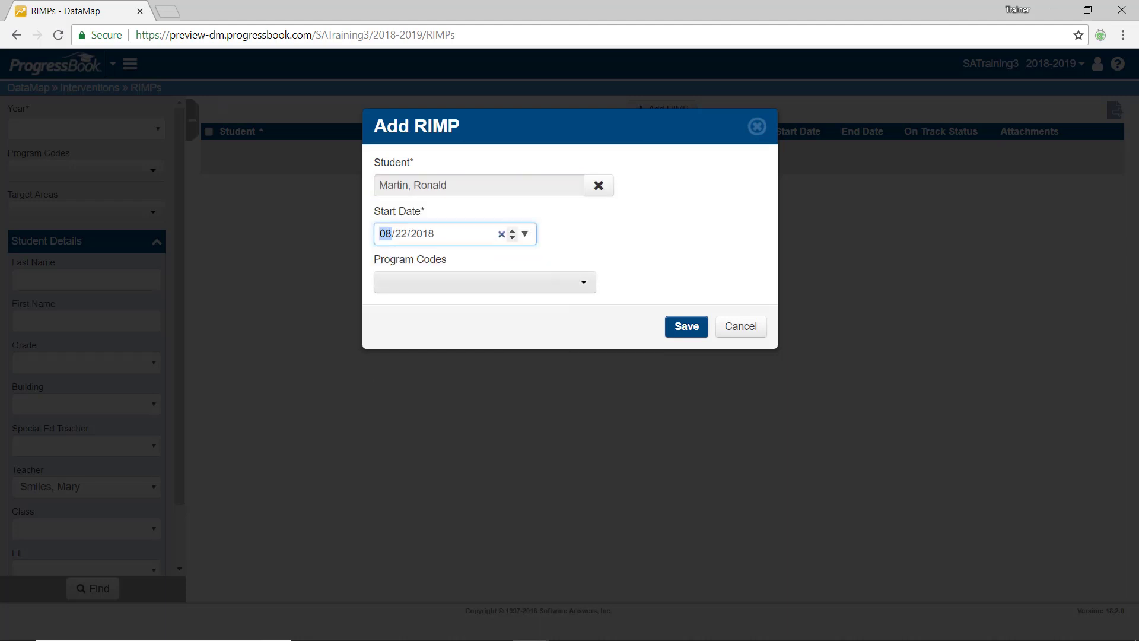
pyautogui.press('Tab')
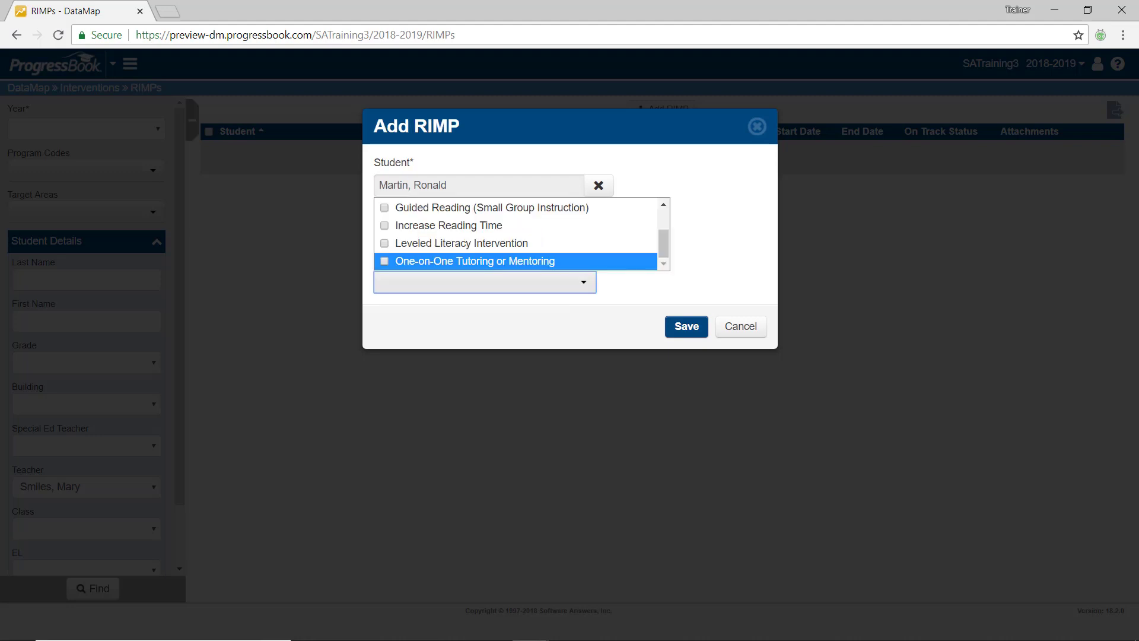
pyautogui.press('space')
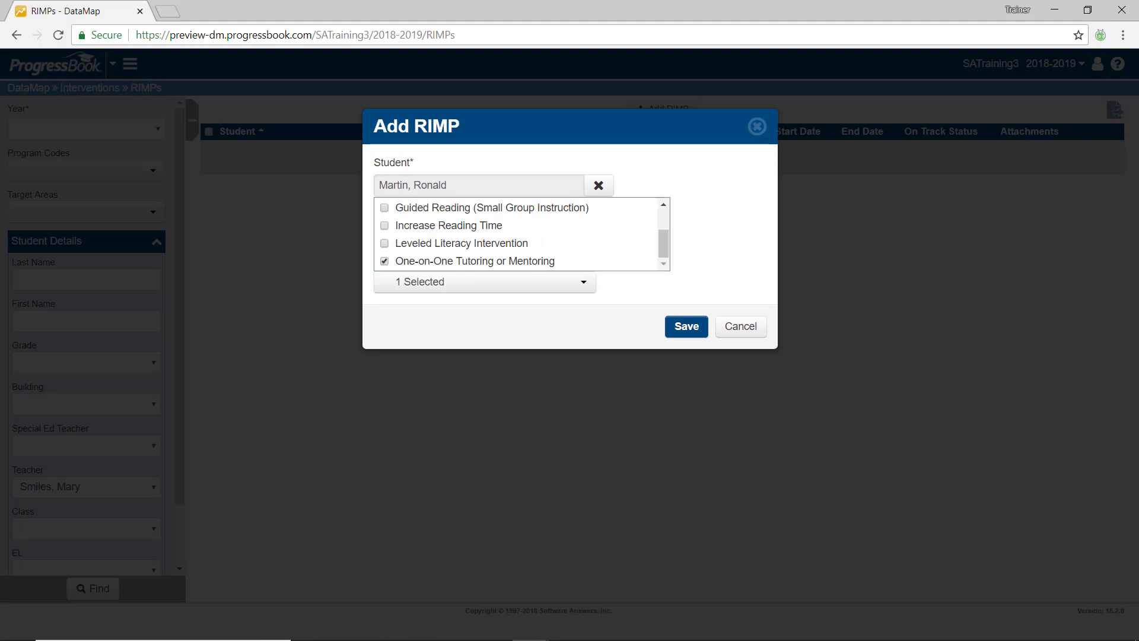
pyautogui.press('Tab')
pyautogui.press('Return')
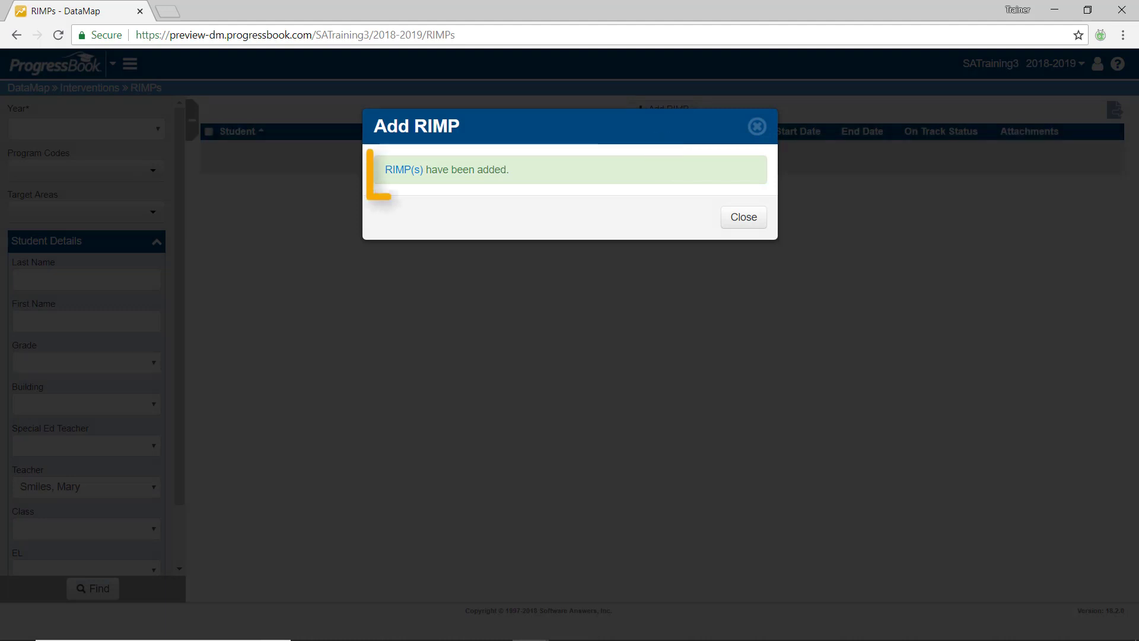
# Edit the student's RIMP from the RIMP(s) list: status Not On Track, one provider selected
pyautogui.click(403, 170)
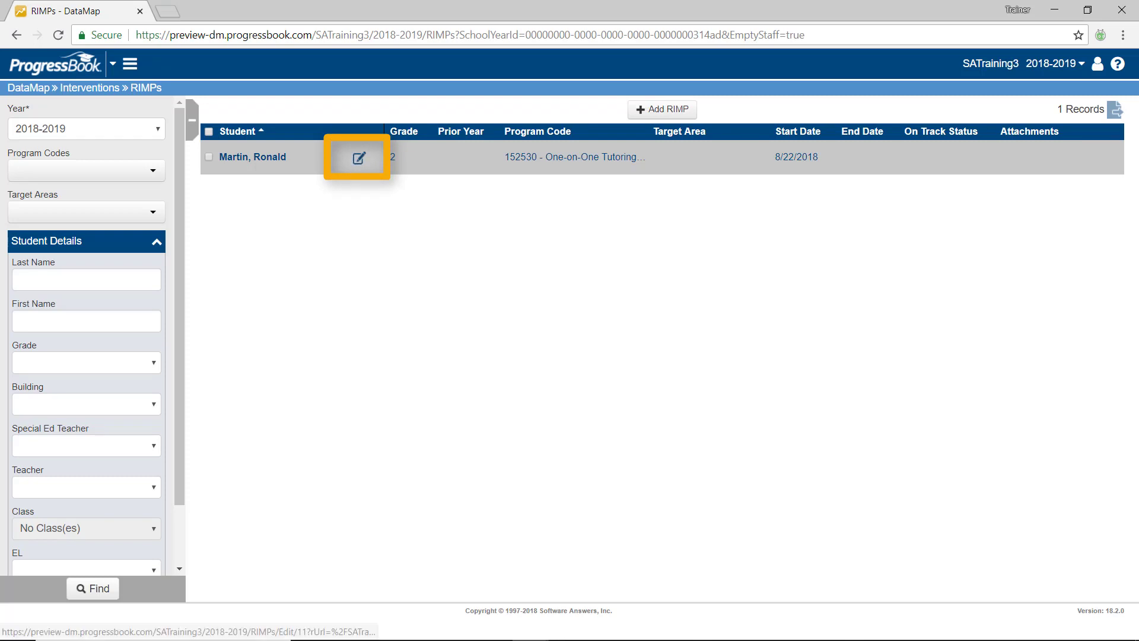
pyautogui.click(358, 158)
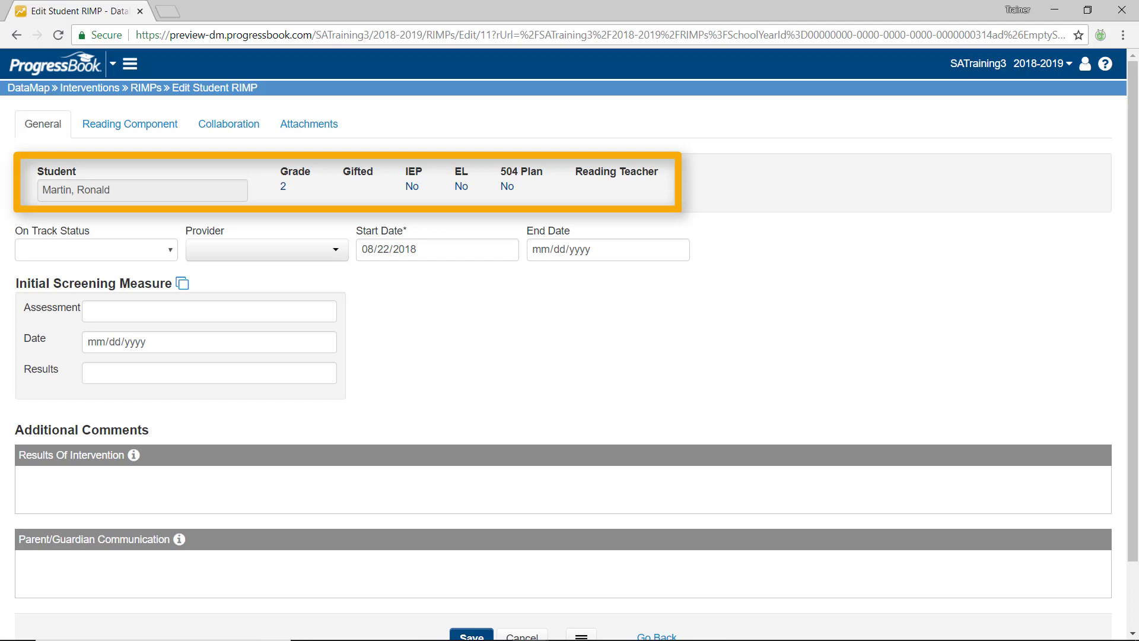
pyautogui.click(96, 250)
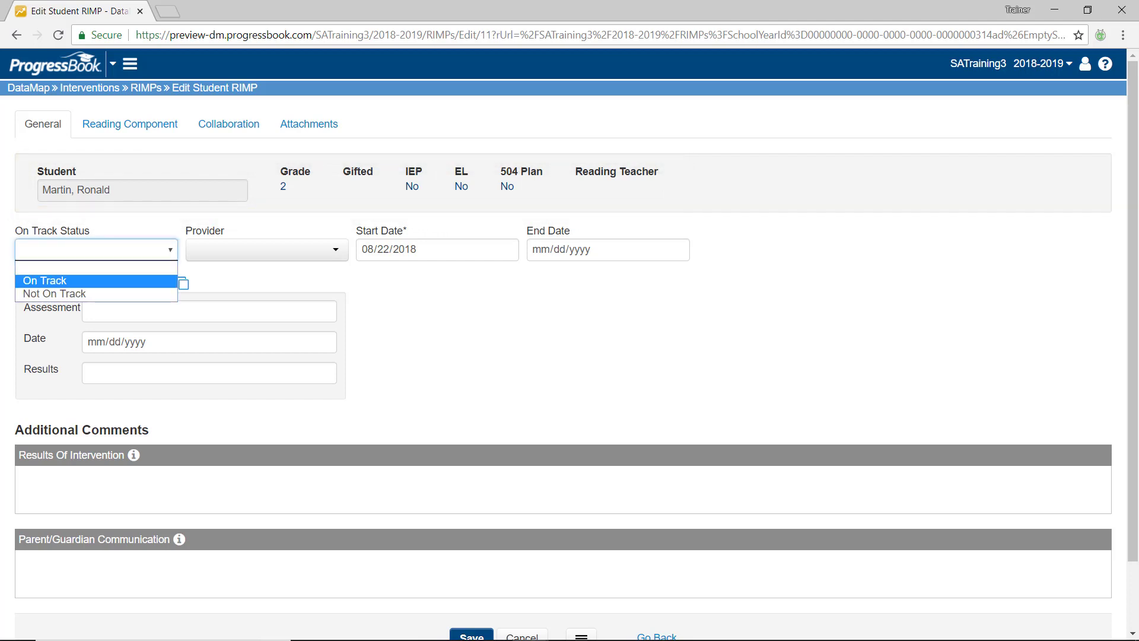
pyautogui.click(54, 293)
pyautogui.click(267, 249)
pyautogui.click(267, 289)
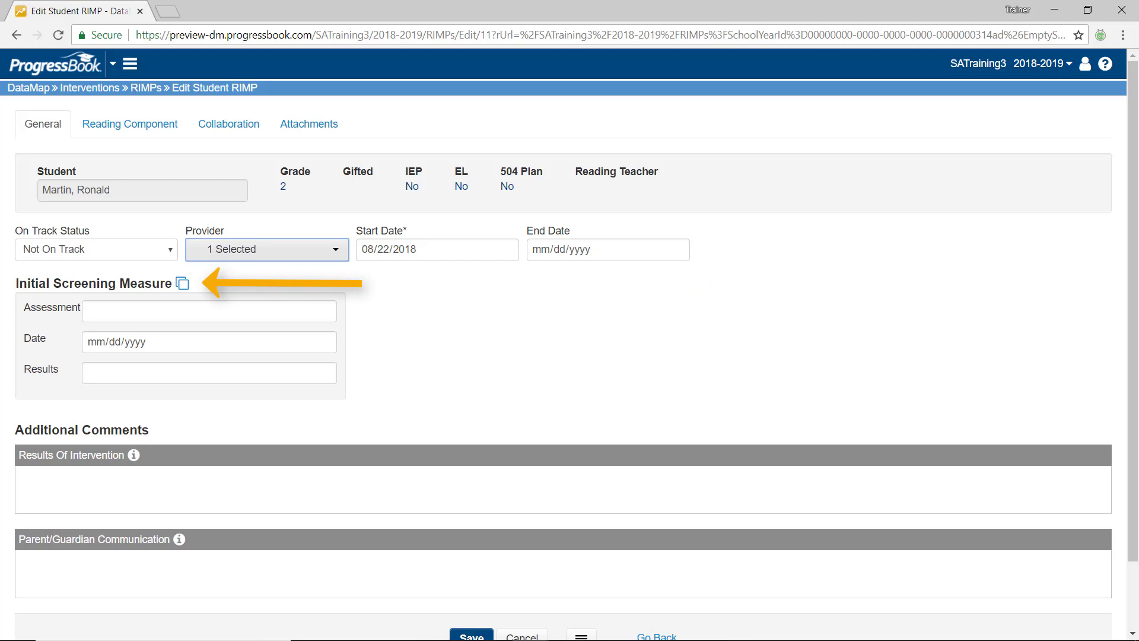
# Add an initial screening measure: MAP assessment, dated 9/1/2018, with a chosen result
pyautogui.click(183, 283)
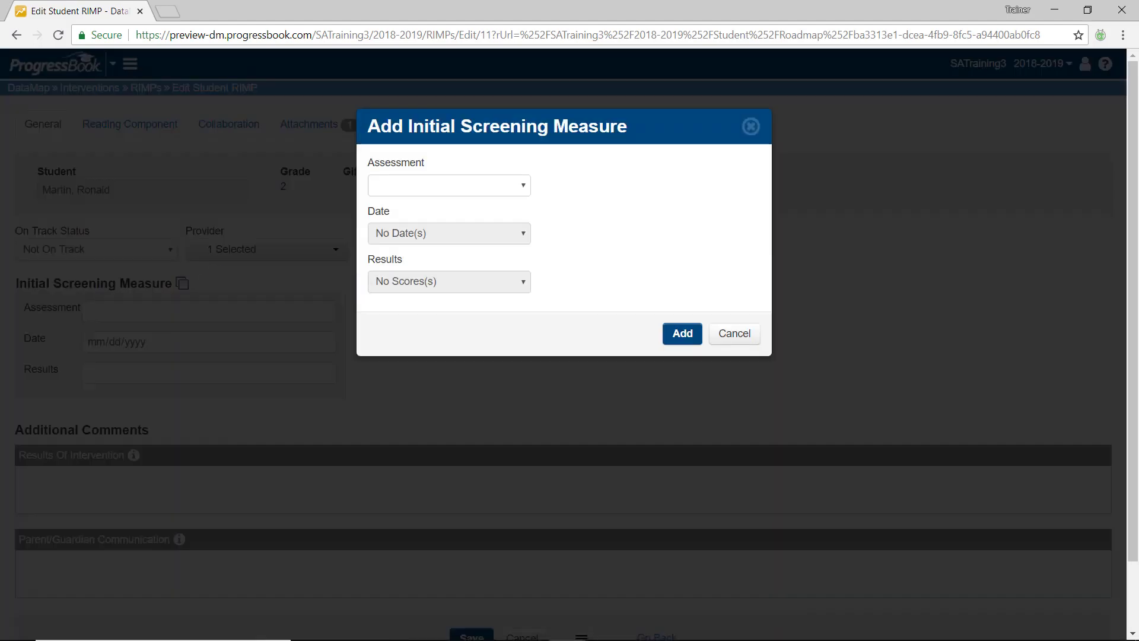
pyautogui.click(450, 186)
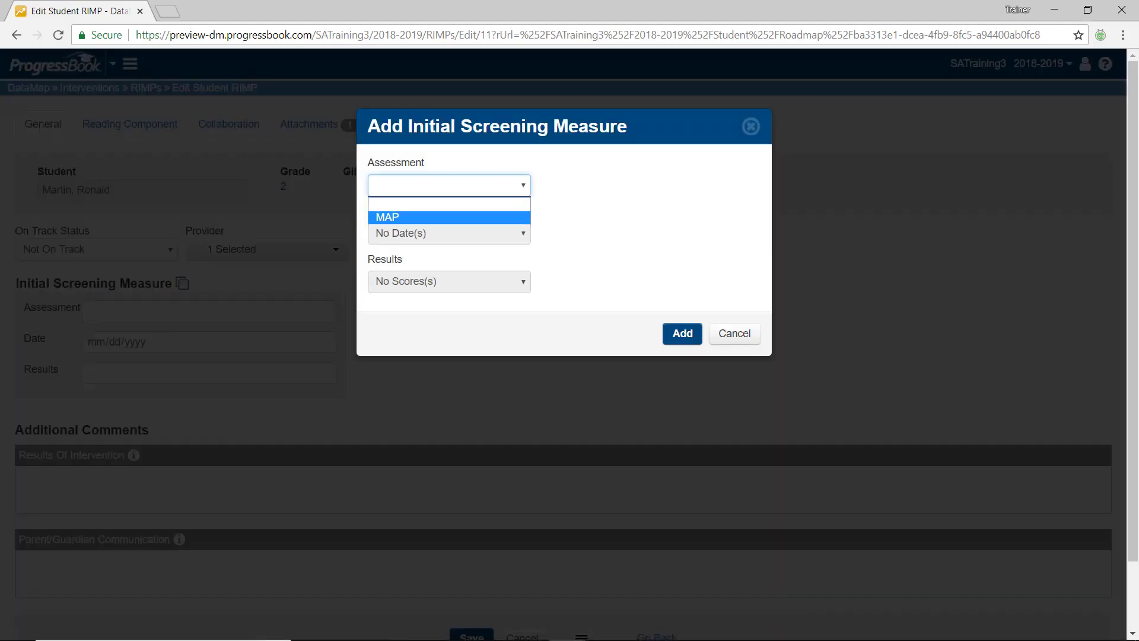
pyautogui.press('Return')
pyautogui.click(450, 233)
pyautogui.click(409, 258)
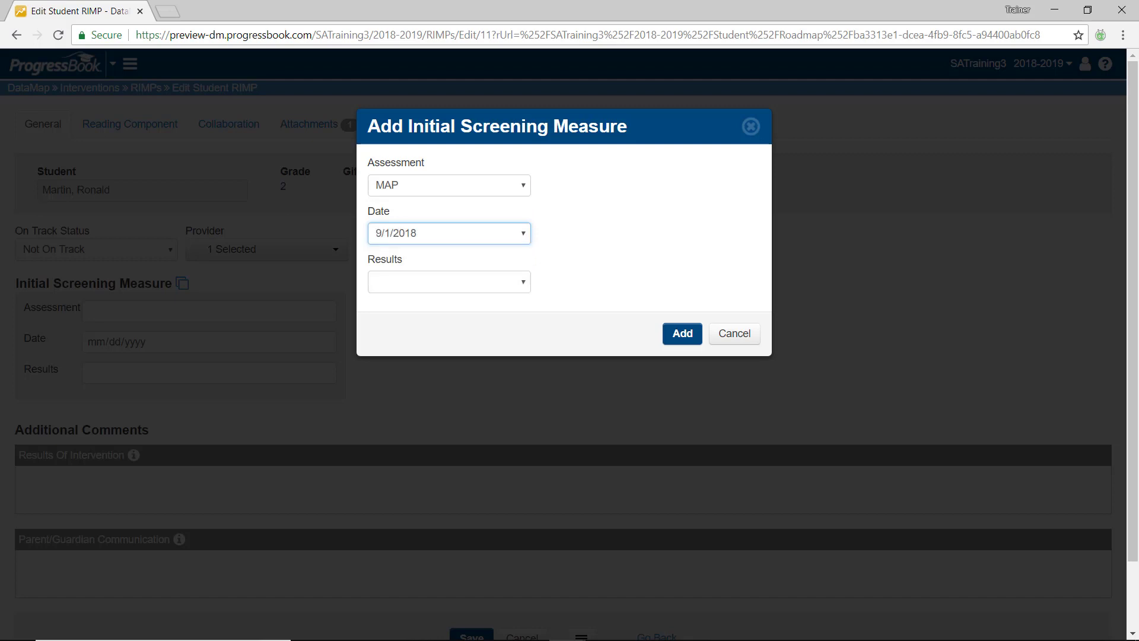
pyautogui.click(449, 282)
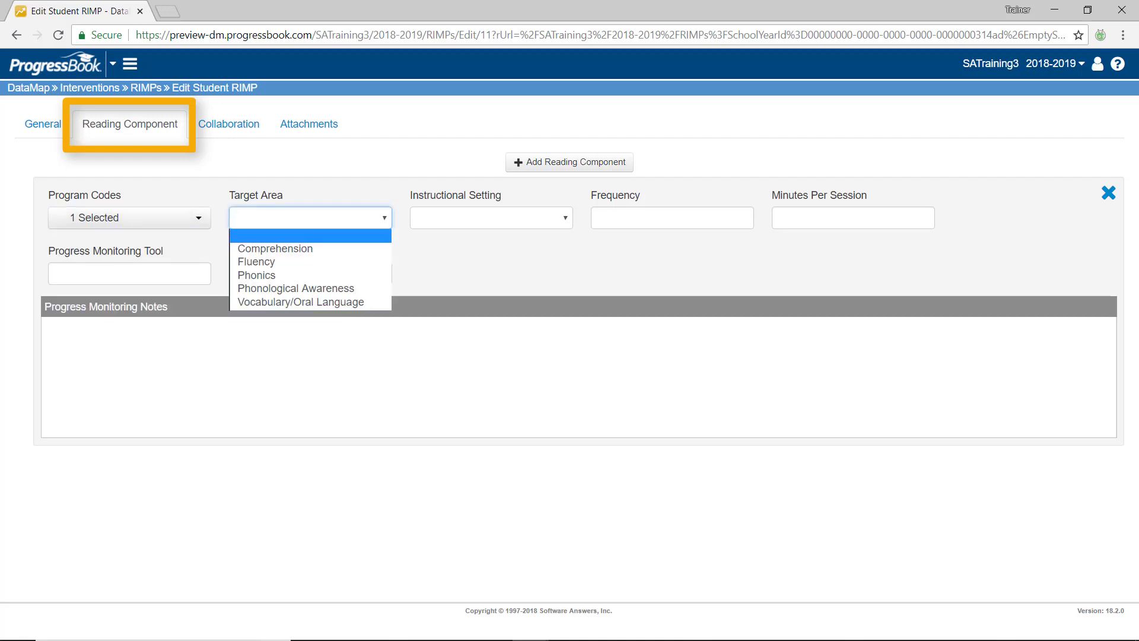
# Set the reading target area to Comprehension and the instructional setting to Individual
pyautogui.press('Down')
pyautogui.press('Return')
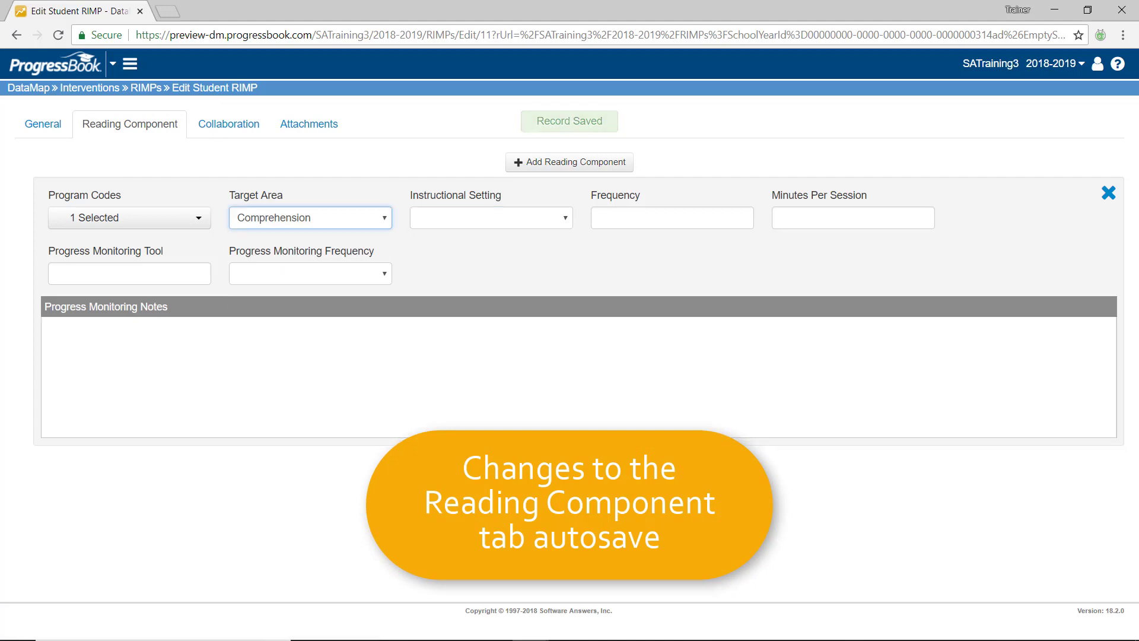
pyautogui.press('Tab')
pyautogui.hotkey('alt', 'Down')
pyautogui.press('Down')
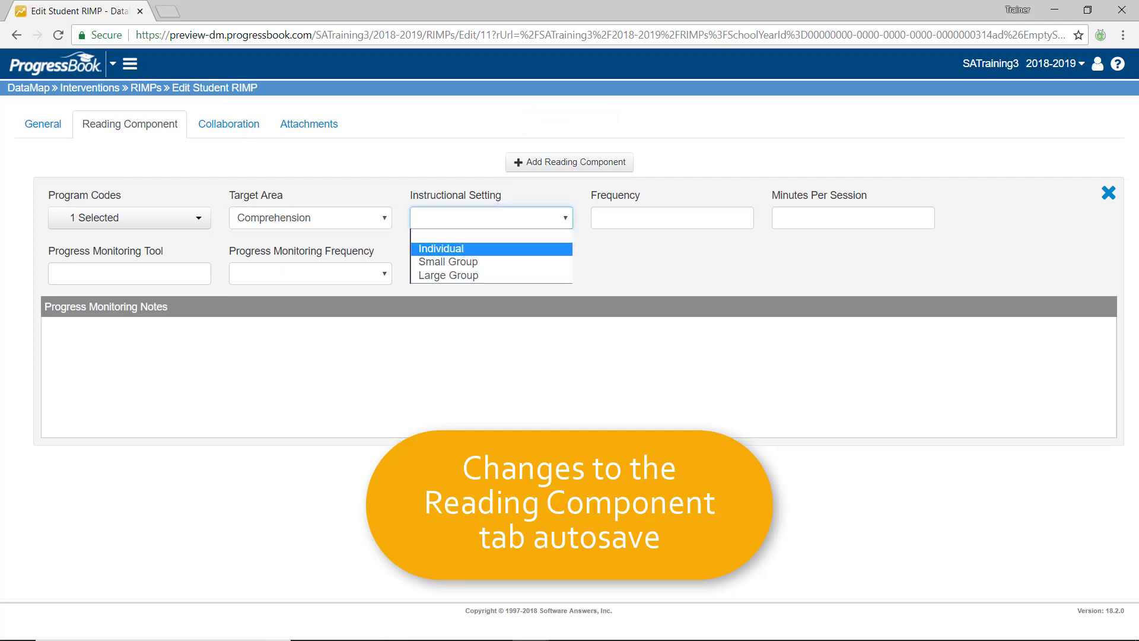
pyautogui.press('Return')
# Set the reading component's progress monitoring frequency to Weekly
pyautogui.press('Tab')
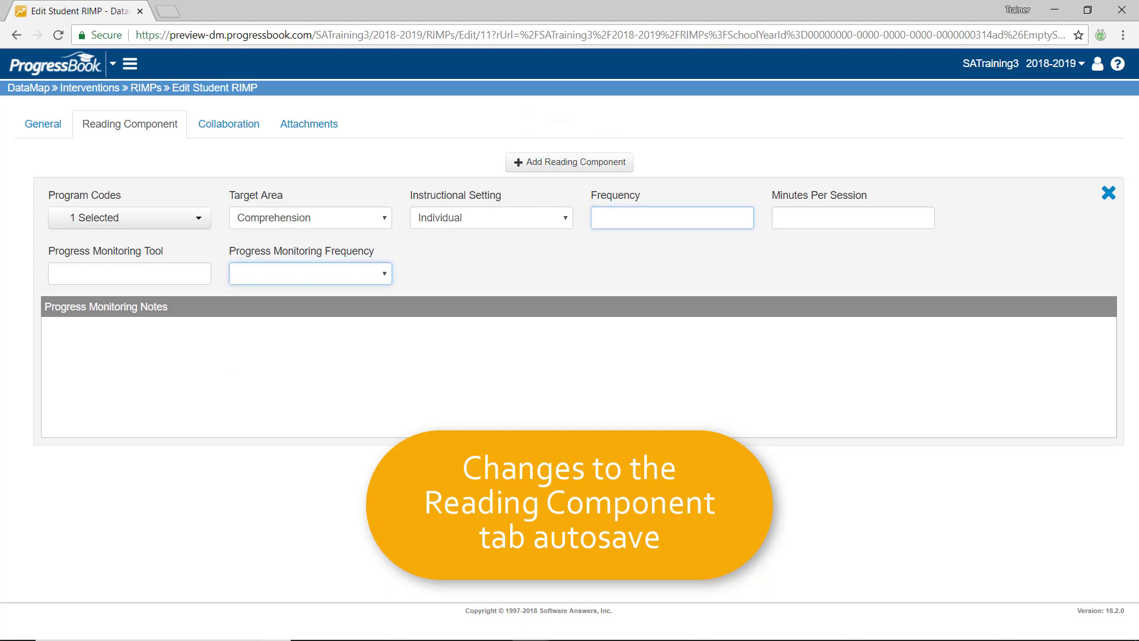
pyautogui.press('Tab')
pyautogui.press('Tab')
pyautogui.press('Tab')
pyautogui.hotkey('alt', 'Down')
pyautogui.press('Down')
pyautogui.press('Down')
pyautogui.press('Return')
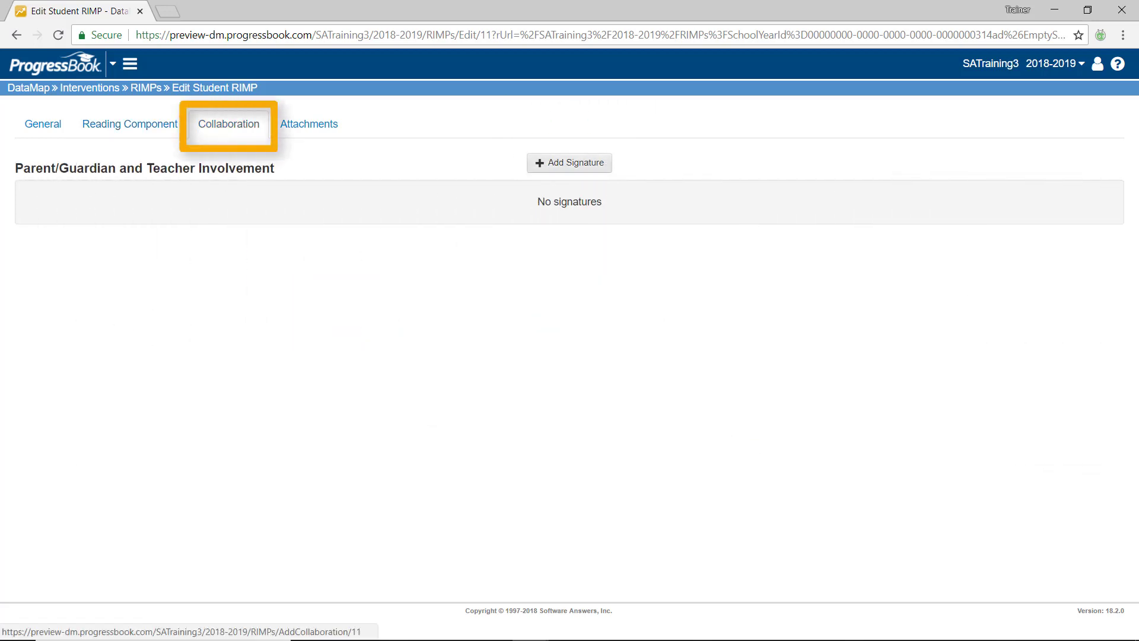
# Start a signature on Collaboration, then attach LLI_running_record.pdf to the RIMP
pyautogui.click(570, 163)
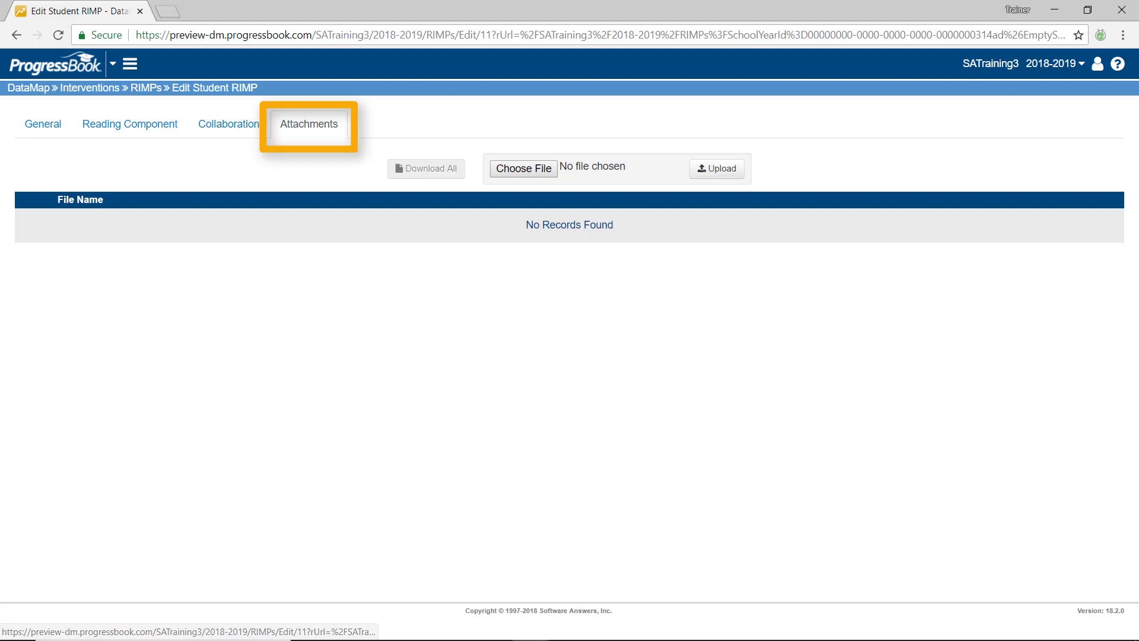
pyautogui.press('Return')
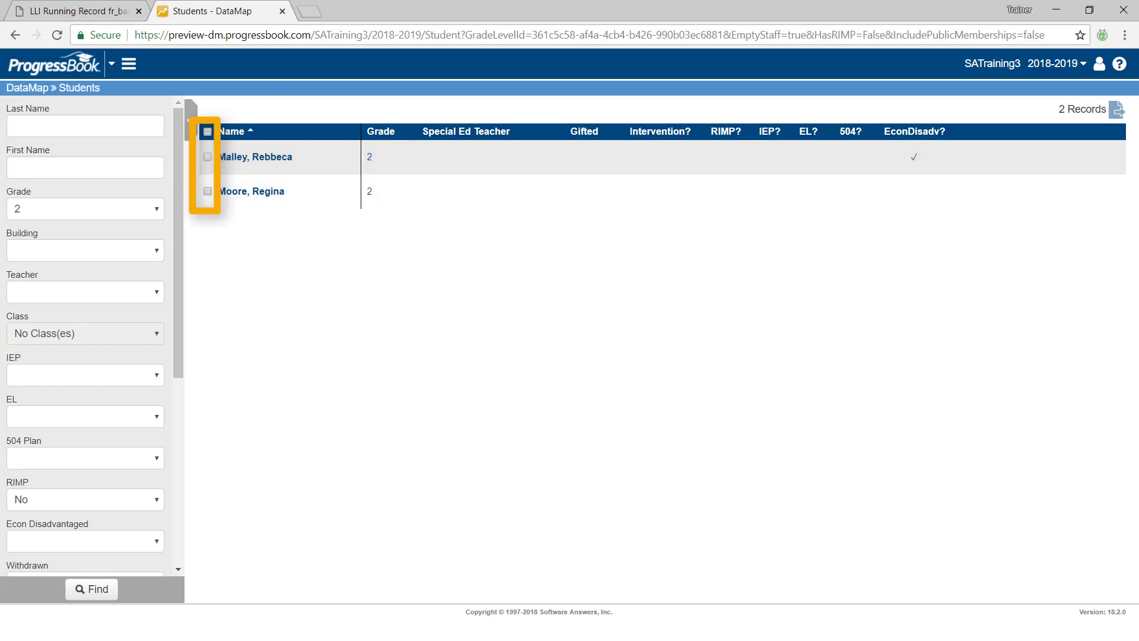
# Add both grade 2 students to a RIMP starting 08/29/2018 with three codes, including Increase Reading Time
pyautogui.click(207, 131)
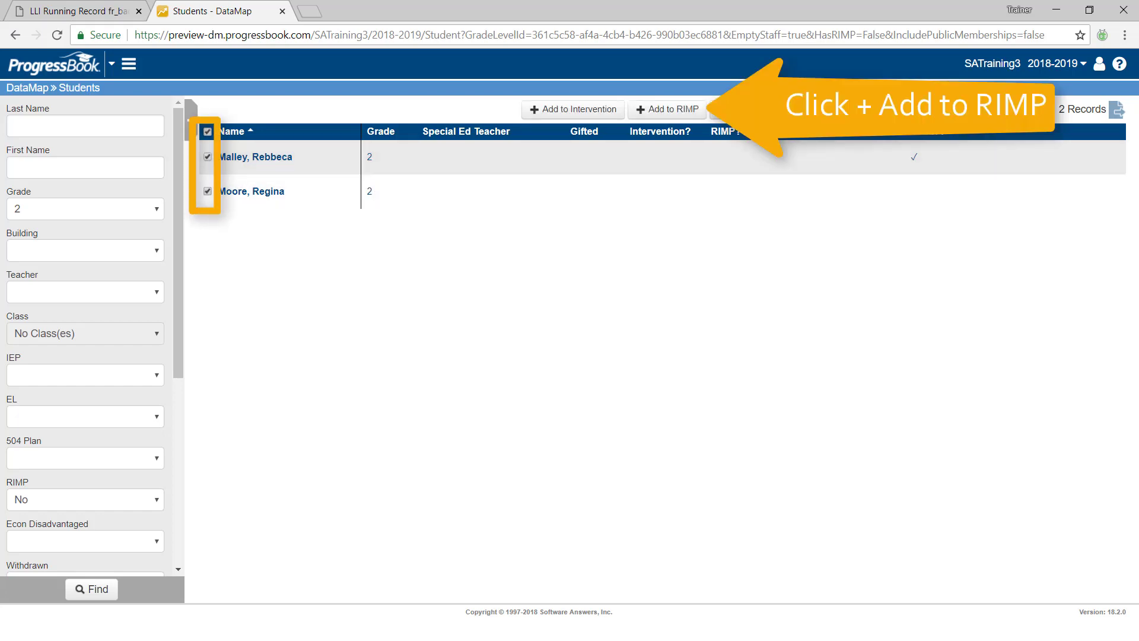
pyautogui.click(667, 109)
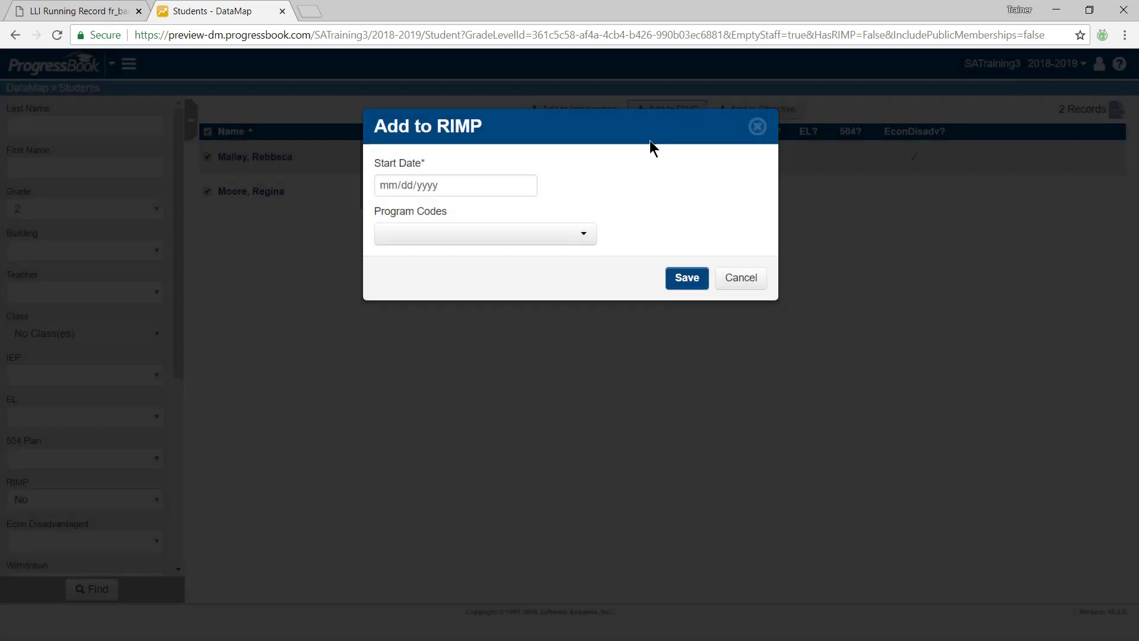
pyautogui.click(524, 186)
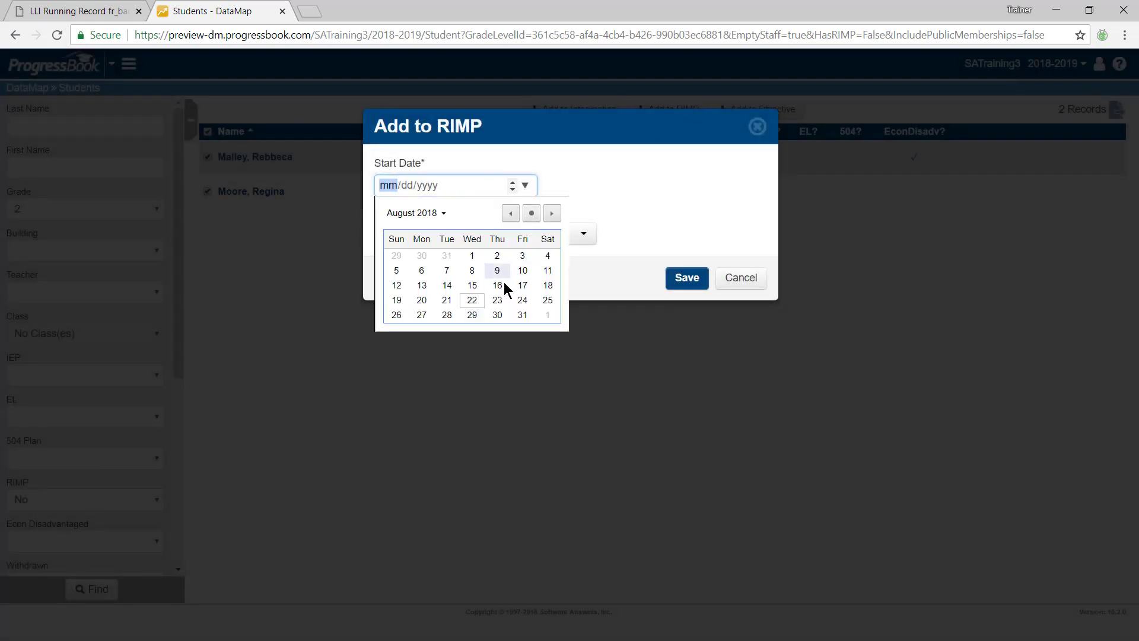
pyautogui.click(472, 315)
pyautogui.click(585, 233)
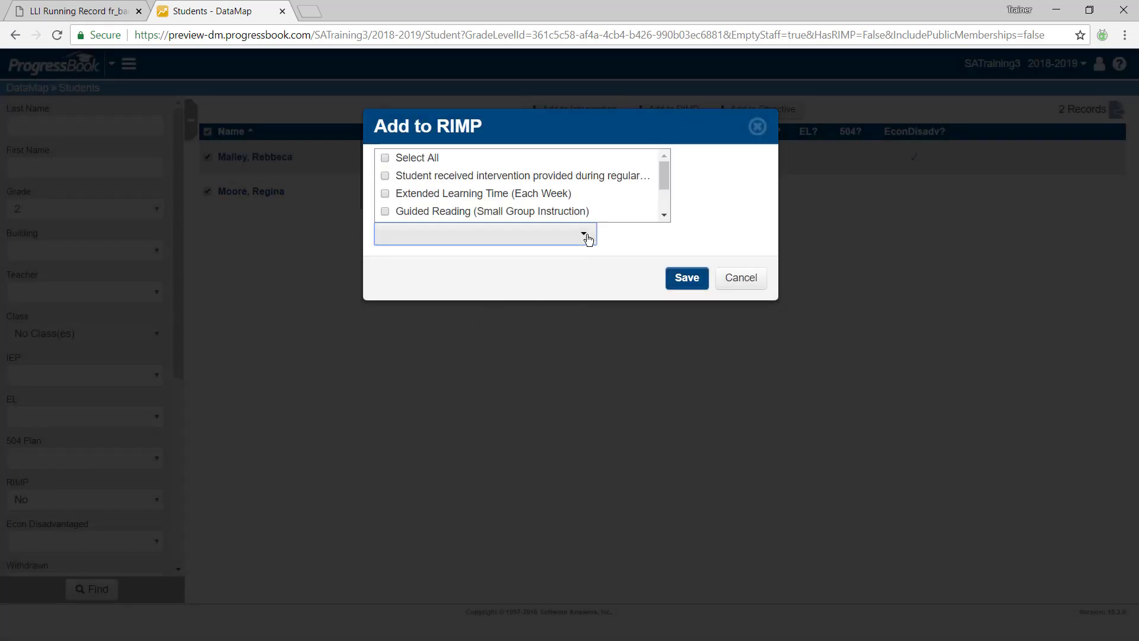
pyautogui.scroll(-1, 517, 187)
pyautogui.click(449, 193)
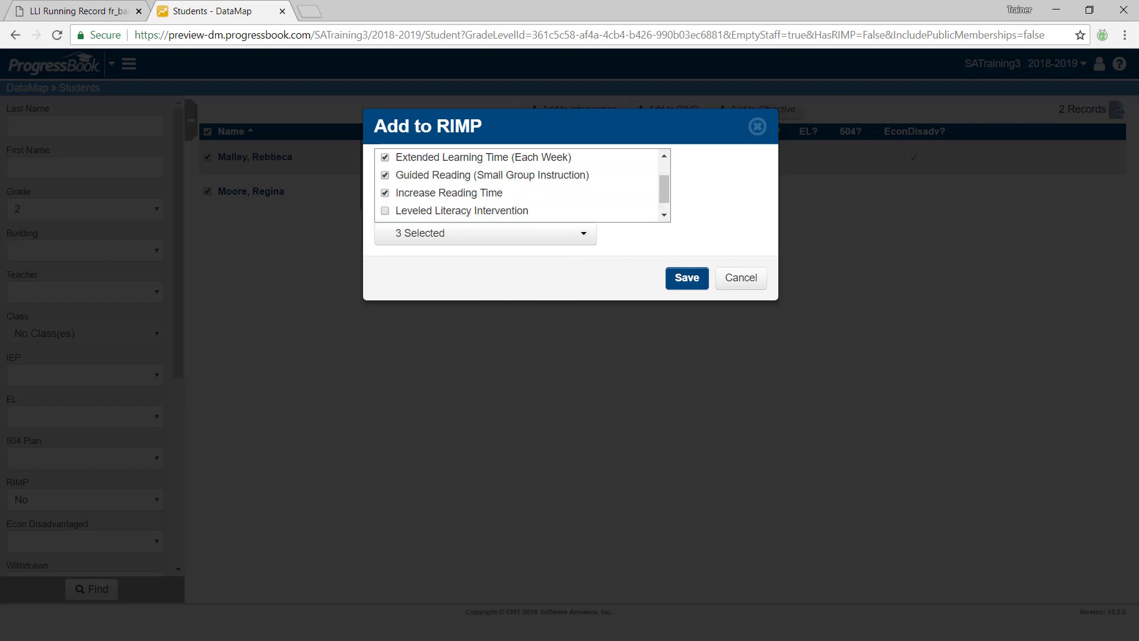
pyautogui.click(686, 278)
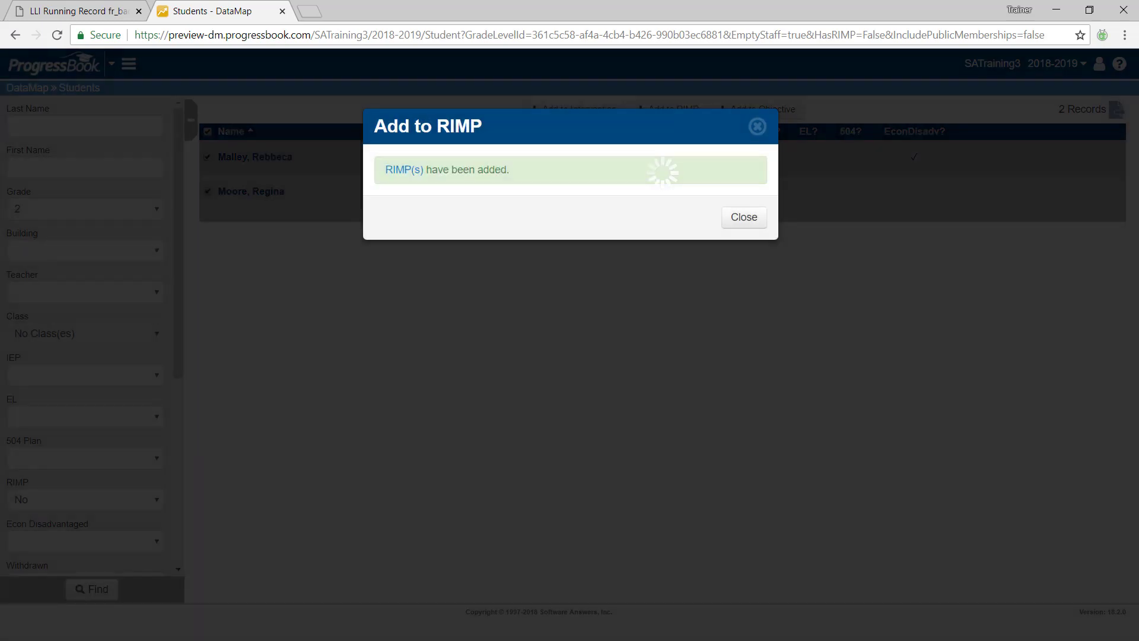